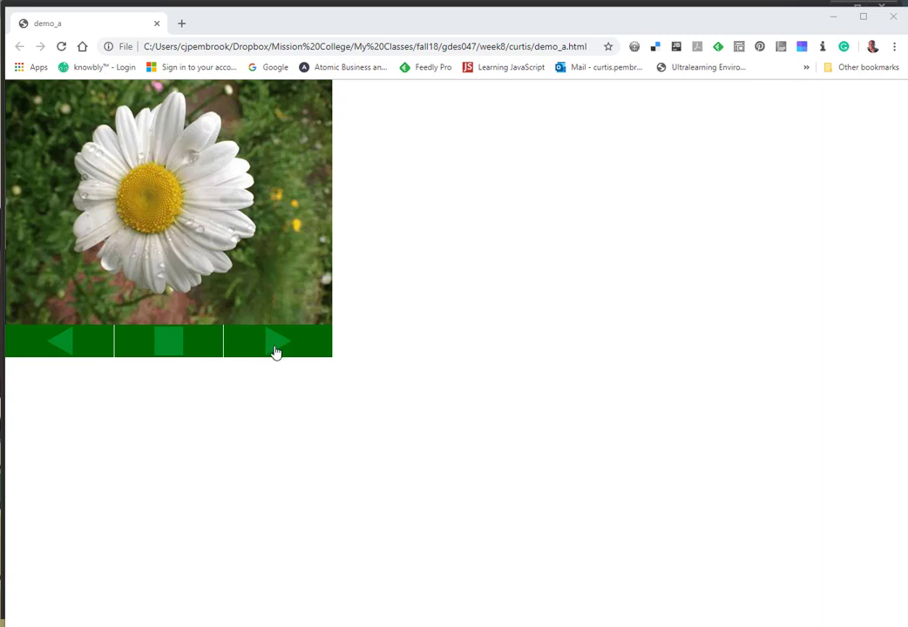
Reload the demo_a slideshow page and test the forward button by advancing through the full cycle of flower photos.
{"action": "left_click", "coordinate": [61, 48]}
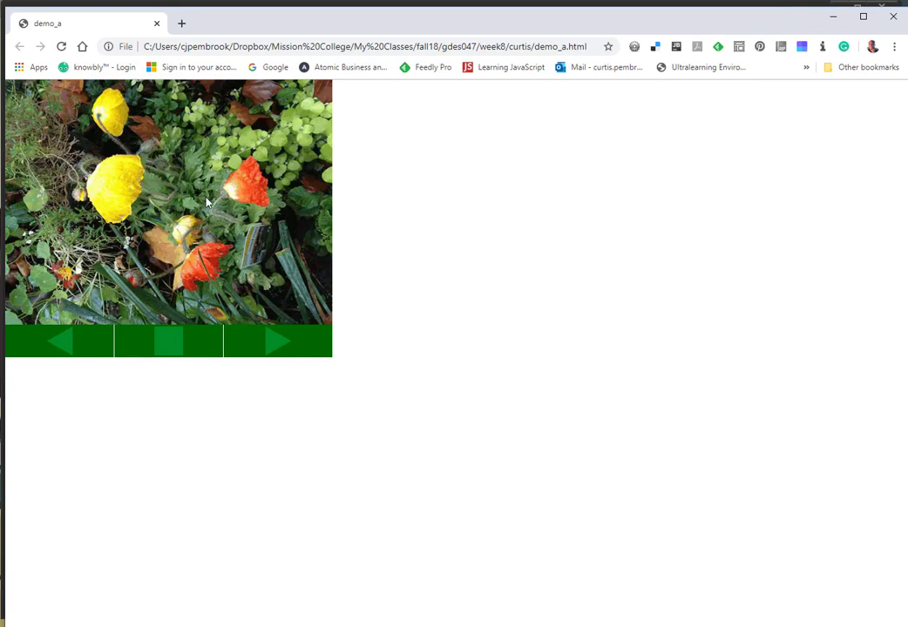
{"action": "left_click", "coordinate": [279, 352]}
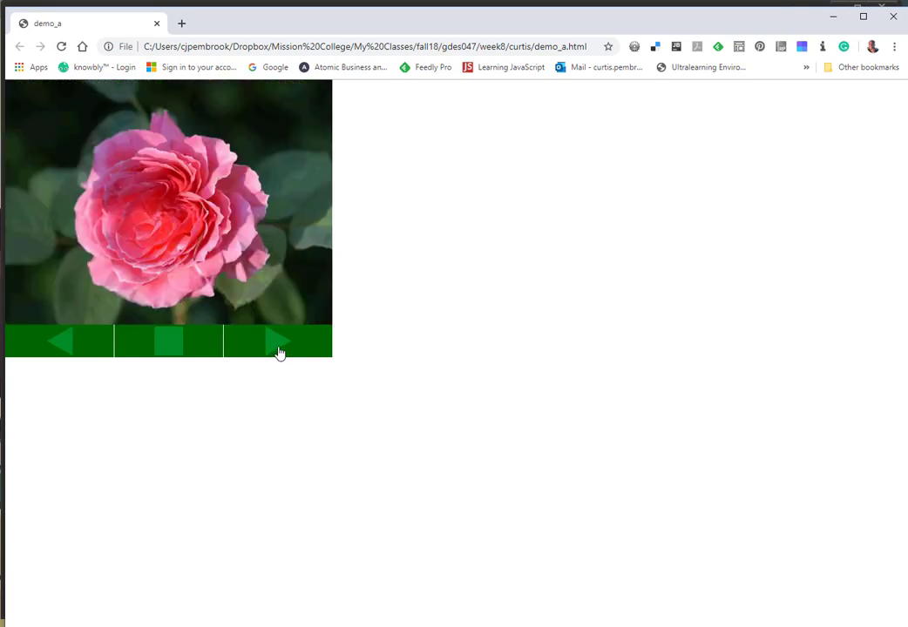
{"action": "left_click", "coordinate": [279, 352]}
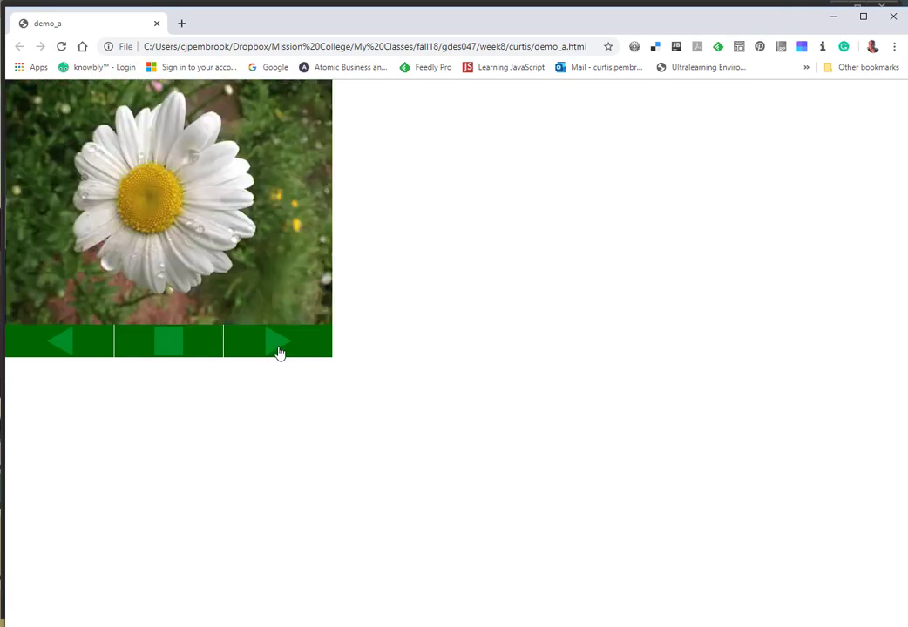
{"action": "left_click", "coordinate": [279, 352]}
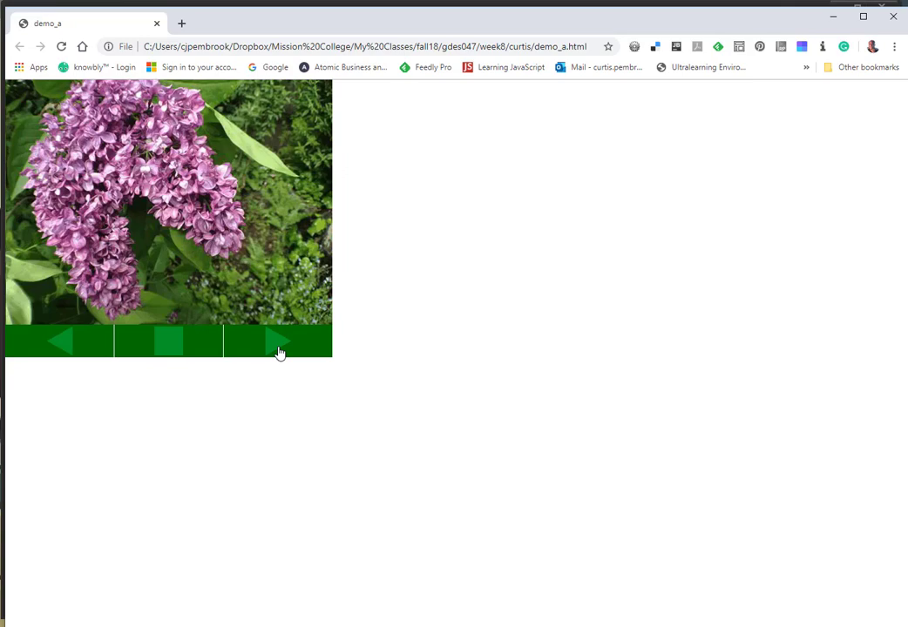
{"action": "left_click", "coordinate": [278, 352]}
{"action": "left_click", "coordinate": [279, 352]}
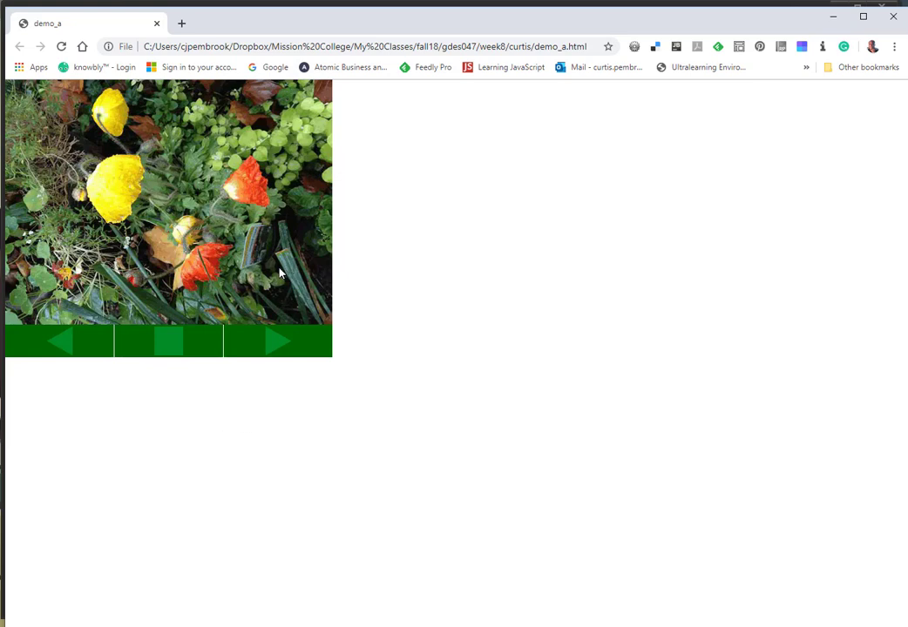
{"action": "left_click", "coordinate": [269, 348]}
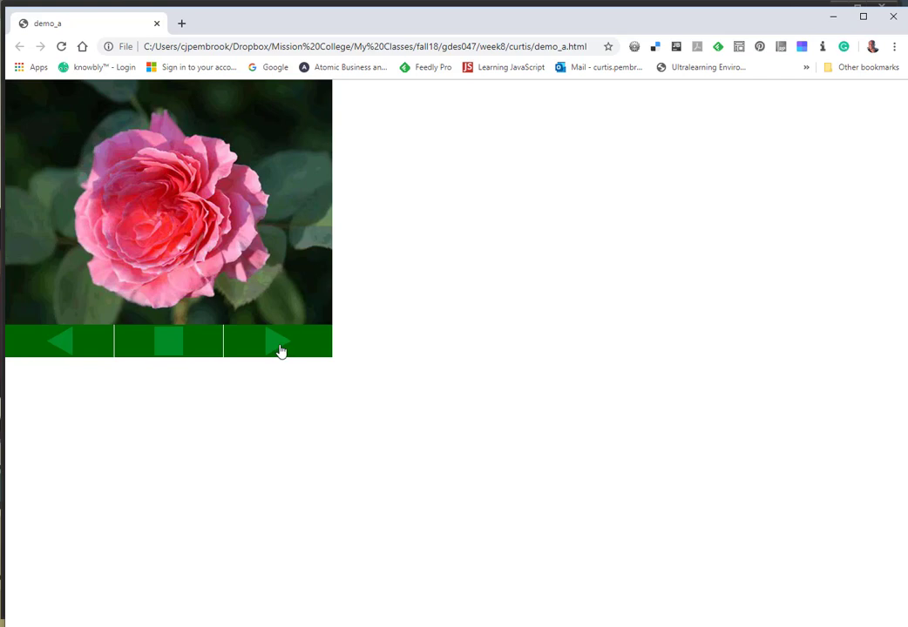
{"action": "left_click", "coordinate": [279, 355]}
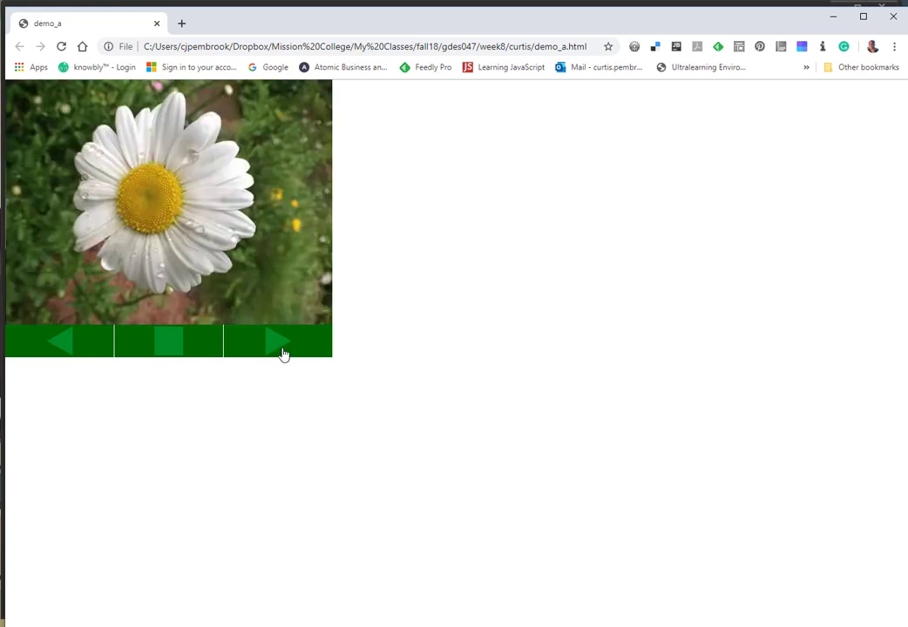
{"action": "left_click", "coordinate": [282, 354]}
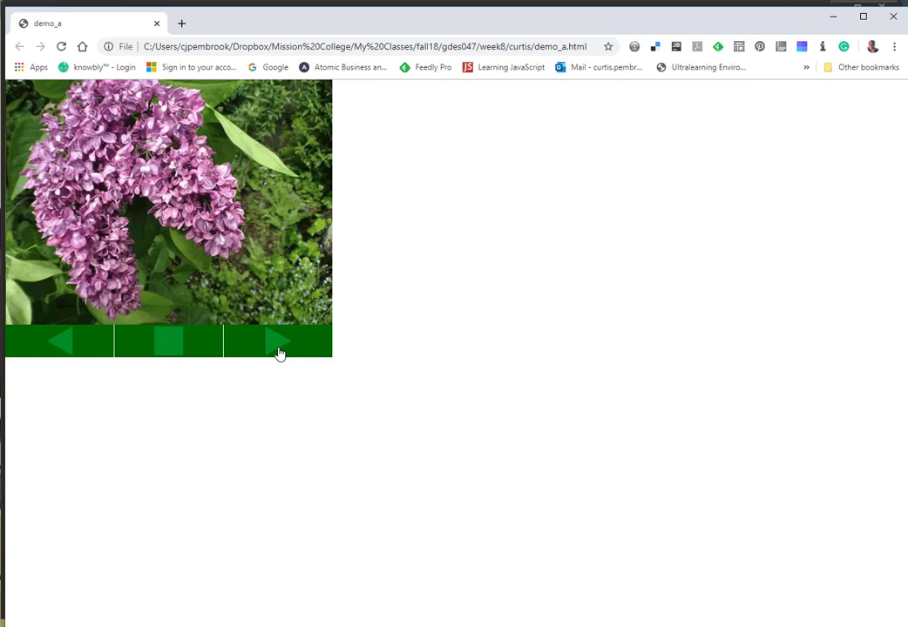
{"action": "left_click", "coordinate": [280, 354]}
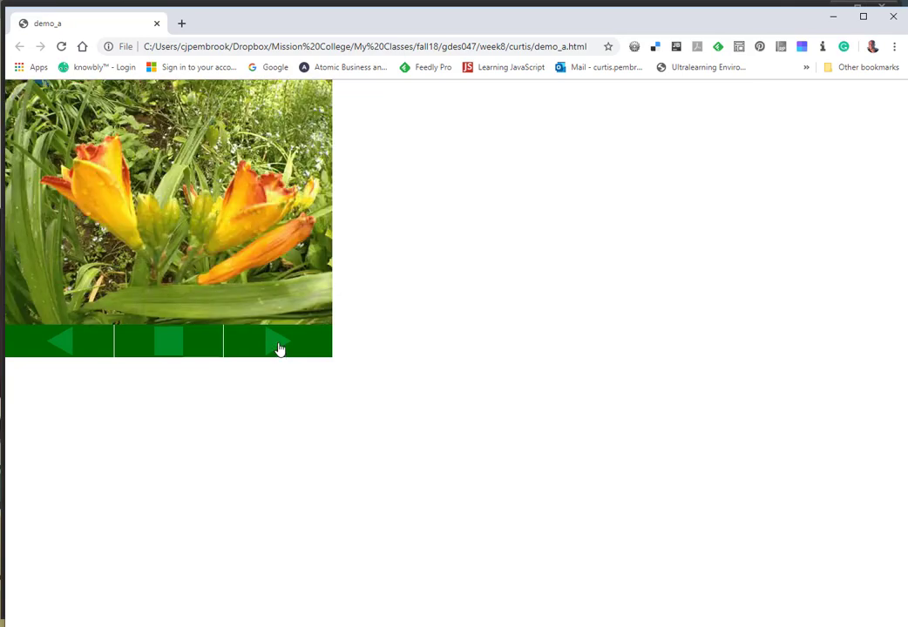
{"action": "left_click", "coordinate": [279, 349]}
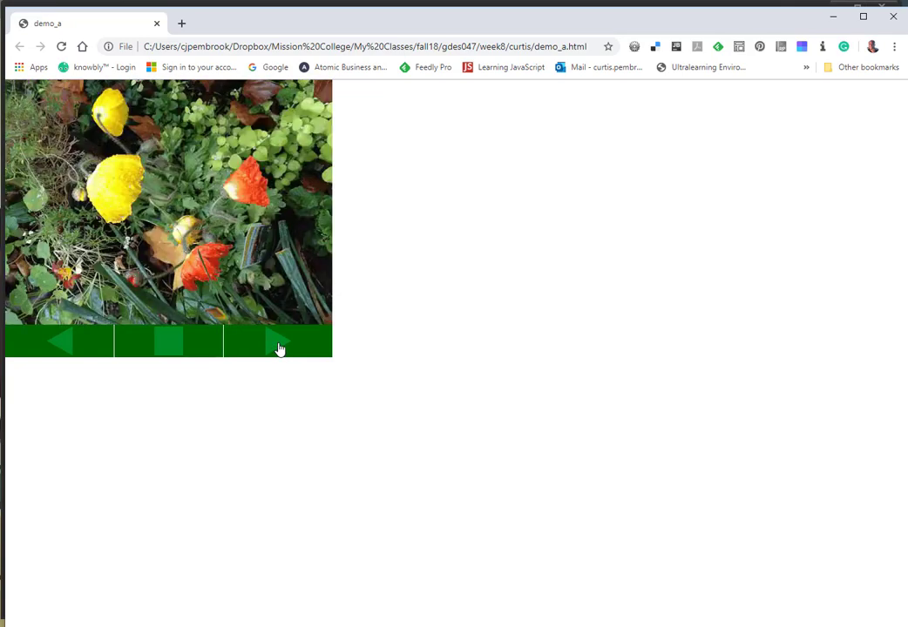
Test the slideshow's back and forward buttons by moving through the flower photos in both directions.
{"action": "left_click", "coordinate": [76, 335]}
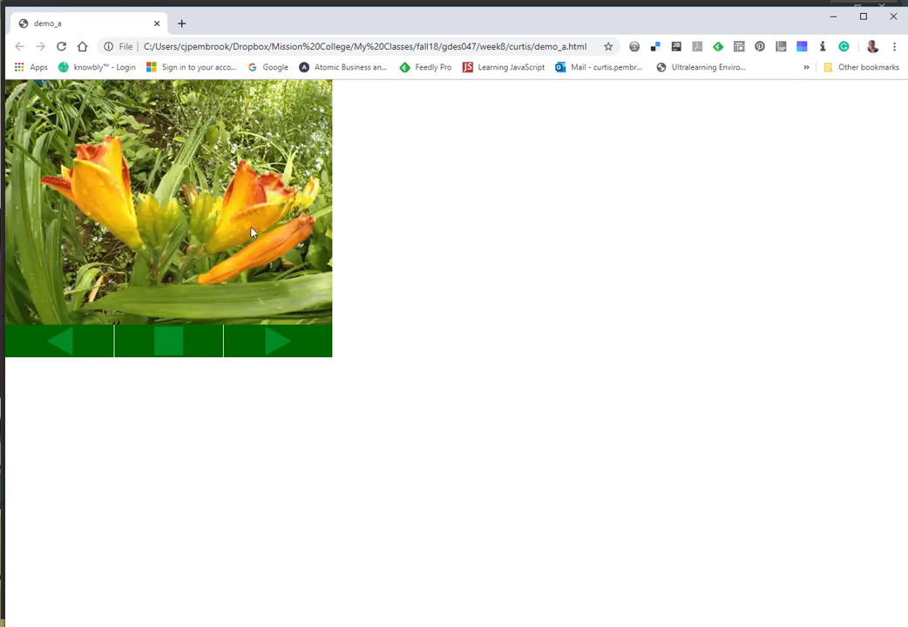
{"action": "left_click", "coordinate": [277, 352]}
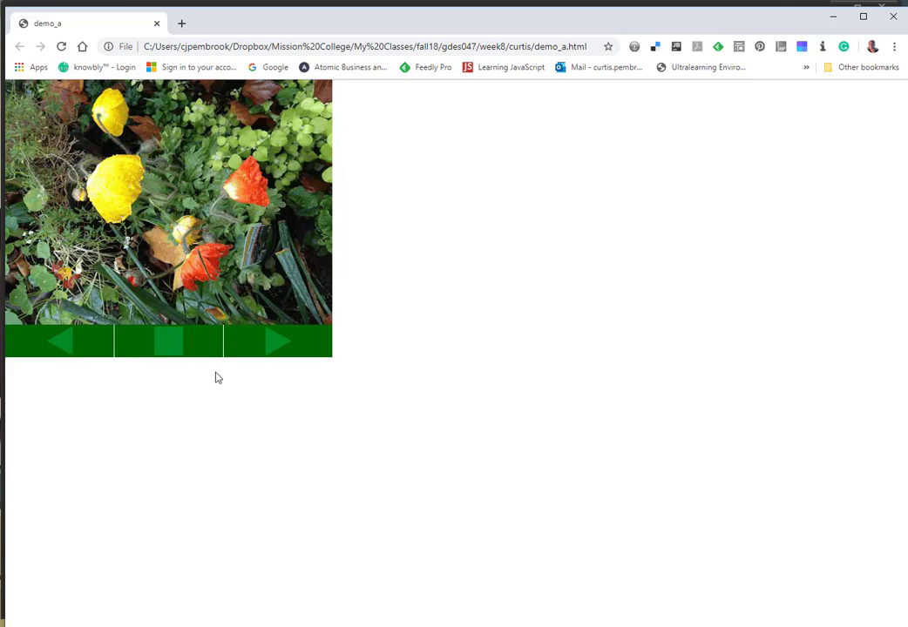
{"action": "left_click", "coordinate": [287, 352]}
{"action": "left_click", "coordinate": [287, 352]}
{"action": "left_click", "coordinate": [286, 352]}
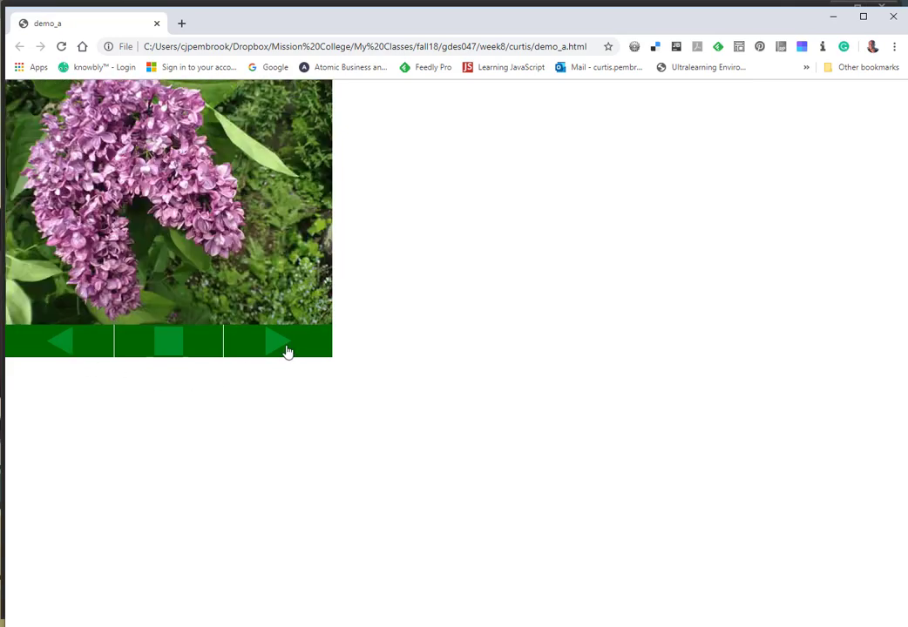
{"action": "left_click", "coordinate": [282, 351]}
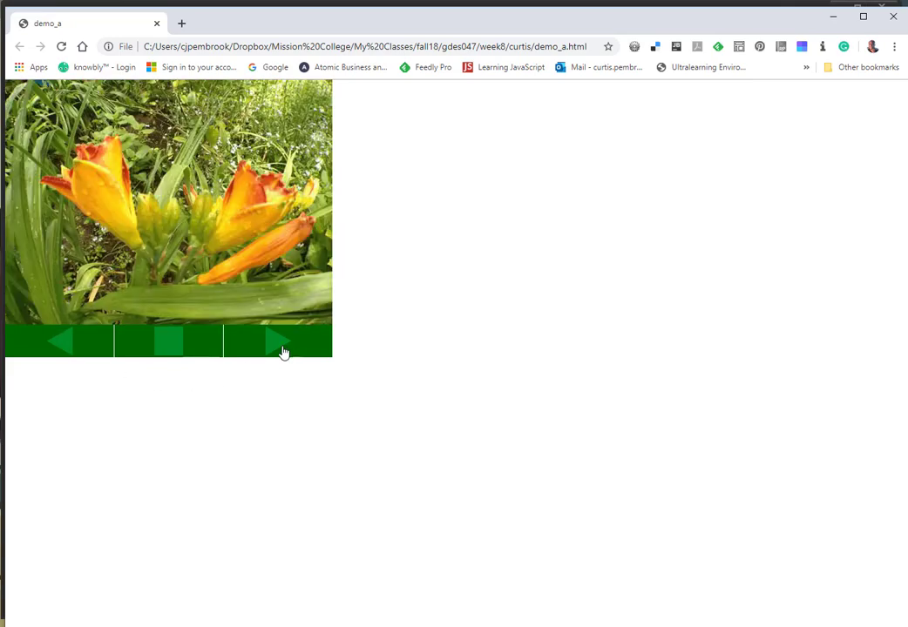
{"action": "left_click", "coordinate": [75, 346]}
{"action": "left_click", "coordinate": [75, 345]}
{"action": "left_click", "coordinate": [75, 345]}
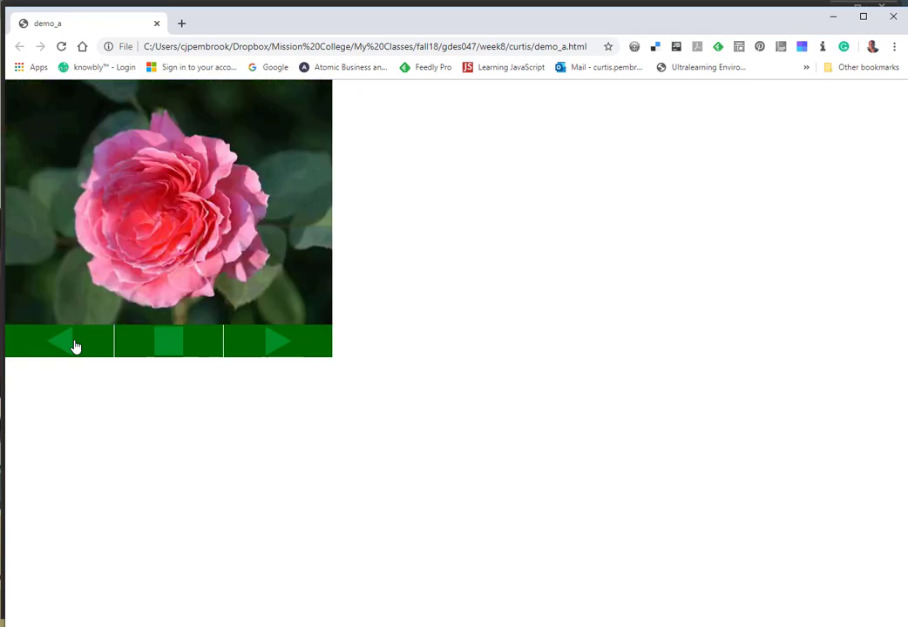
{"action": "left_click", "coordinate": [75, 346]}
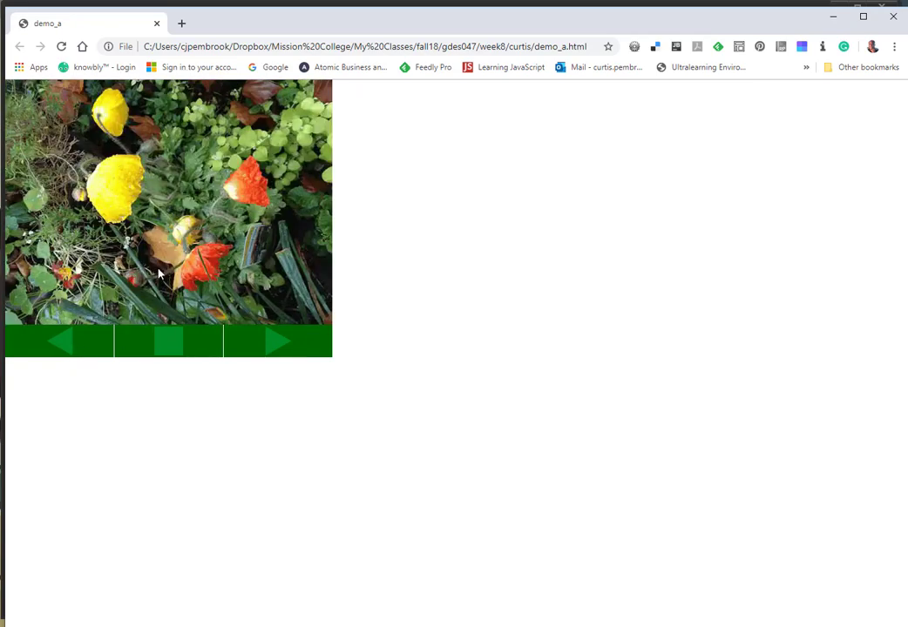
{"action": "left_click", "coordinate": [61, 345]}
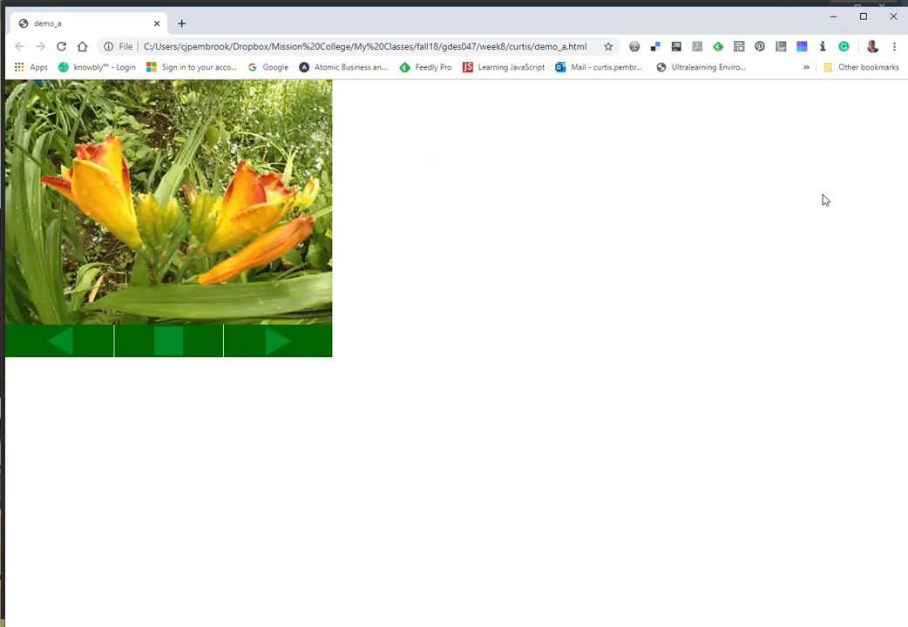
Switch to the demo_a.fla document in Adobe Animate and center the stage in the view.
{"action": "left_click", "coordinate": [834, 21]}
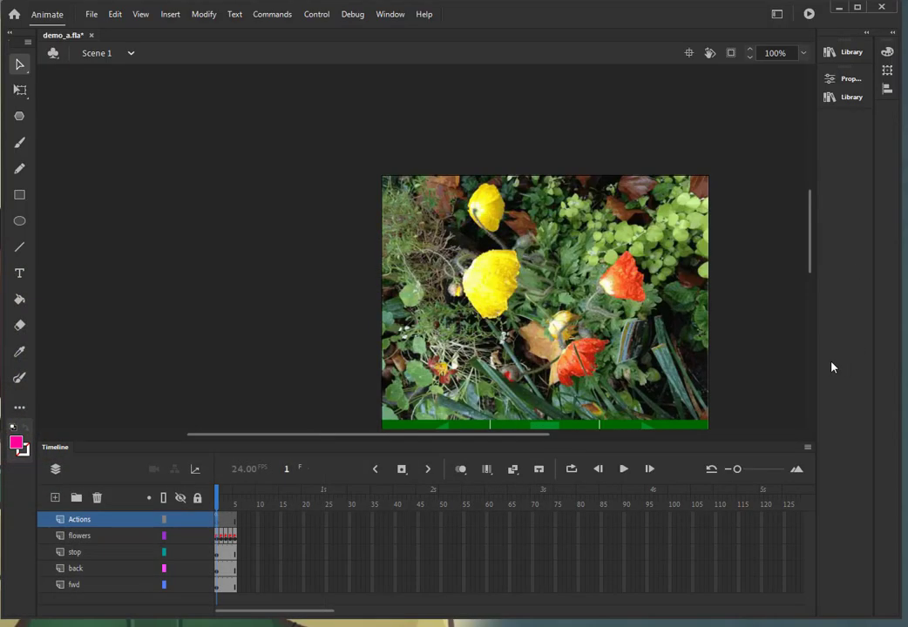
{"action": "left_click", "coordinate": [688, 54]}
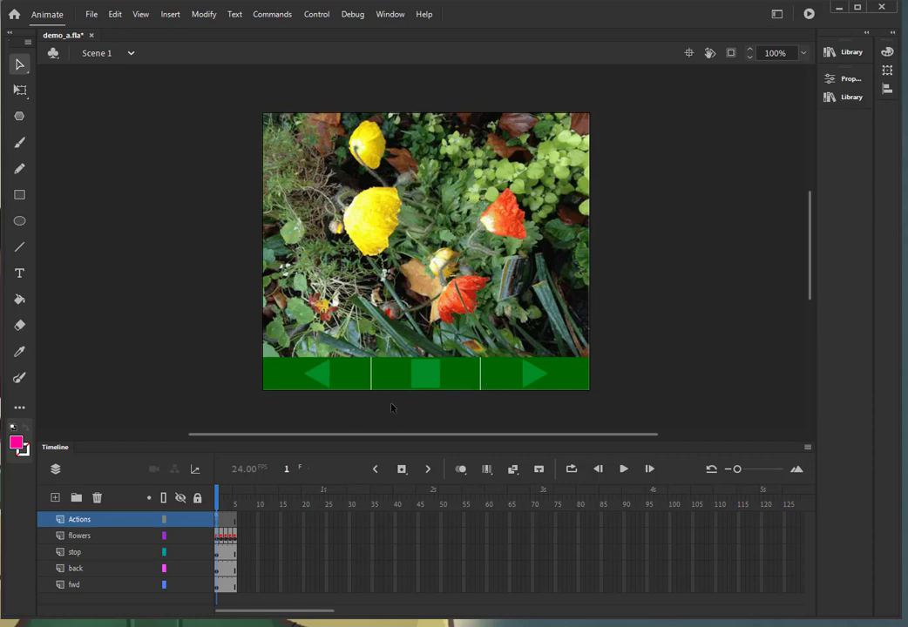
Select the fwd, back and stop layers in turn to check which navigation button each one contains.
{"action": "left_click", "coordinate": [81, 585]}
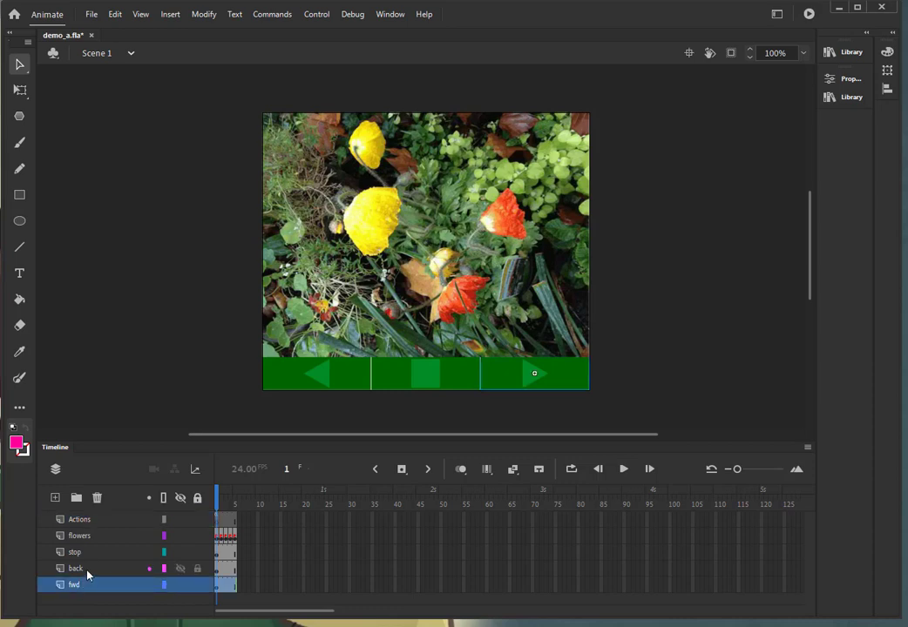
{"action": "left_click", "coordinate": [87, 574]}
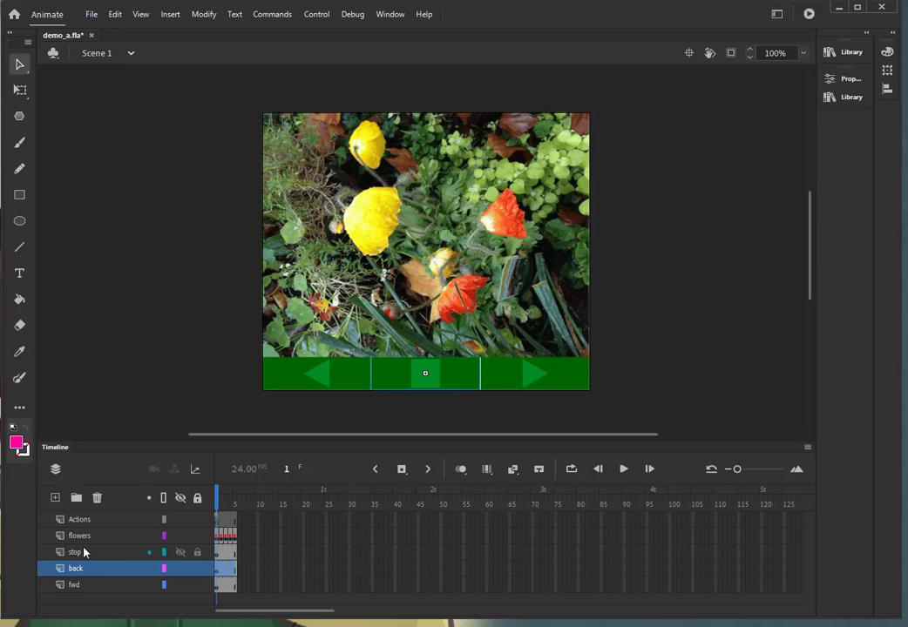
{"action": "left_click", "coordinate": [84, 552]}
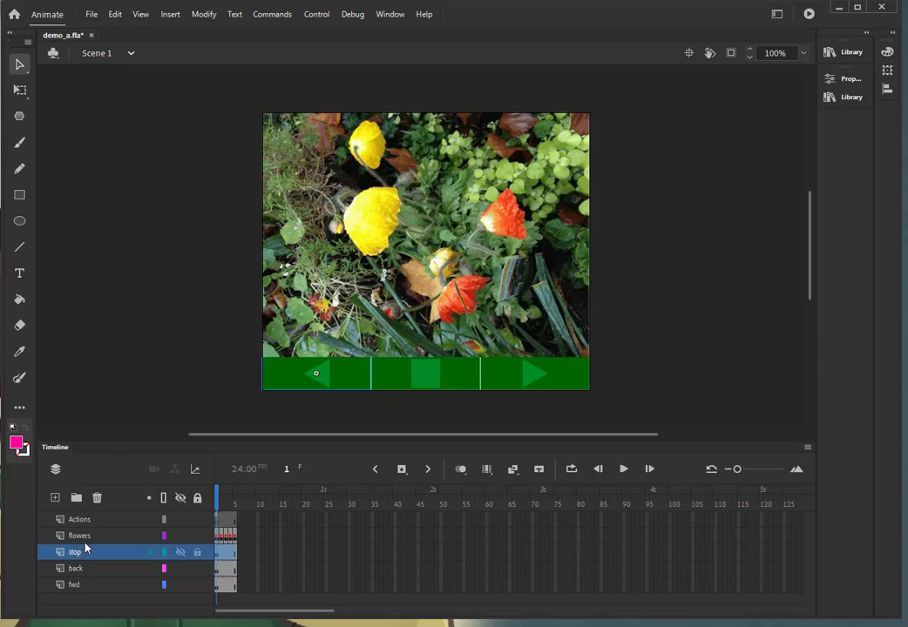
{"action": "left_click", "coordinate": [80, 572]}
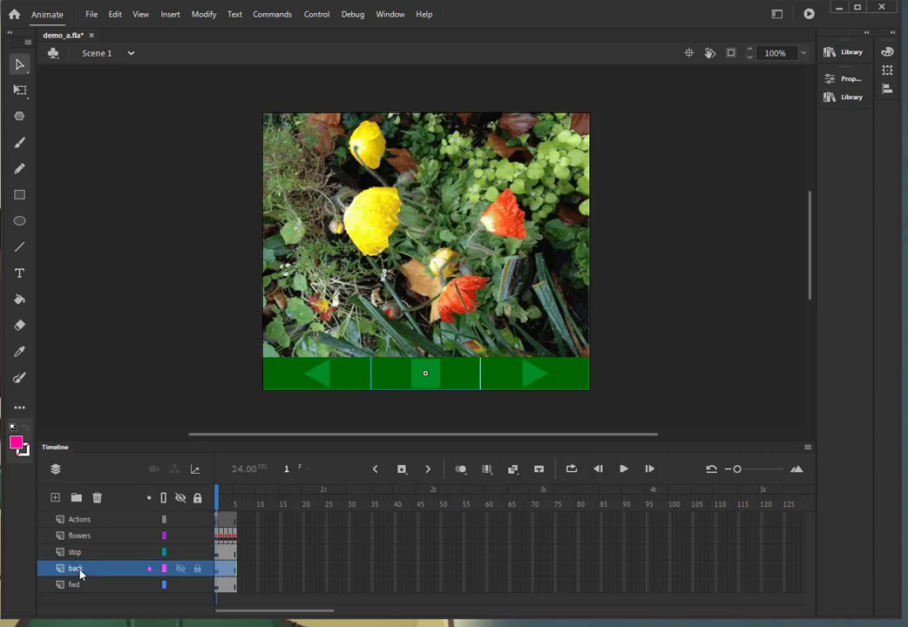
Swap the two mislabeled button layer names, renaming the stop layer to back and the back layer to stop.
{"action": "left_click", "coordinate": [81, 554]}
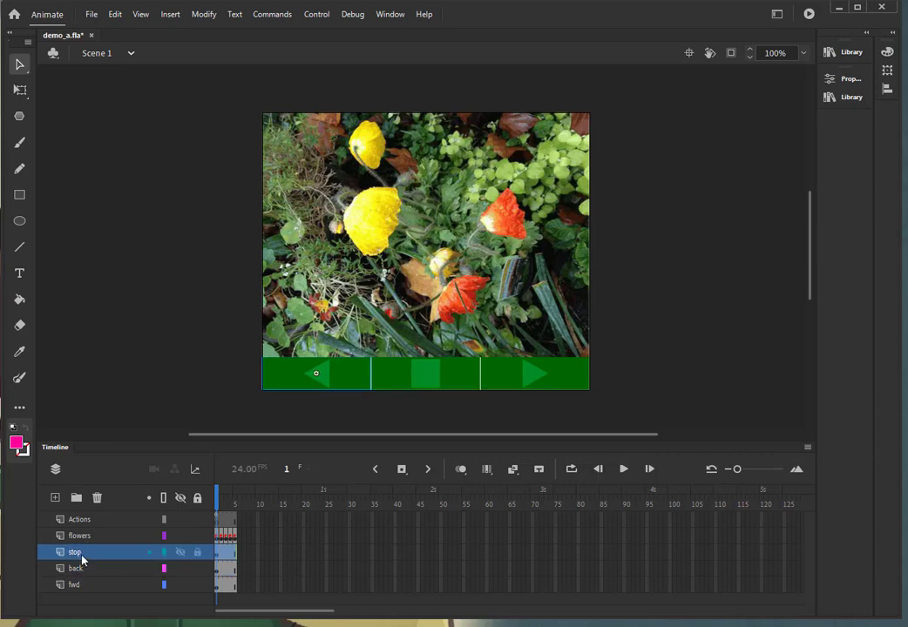
{"action": "double_click", "coordinate": [81, 554]}
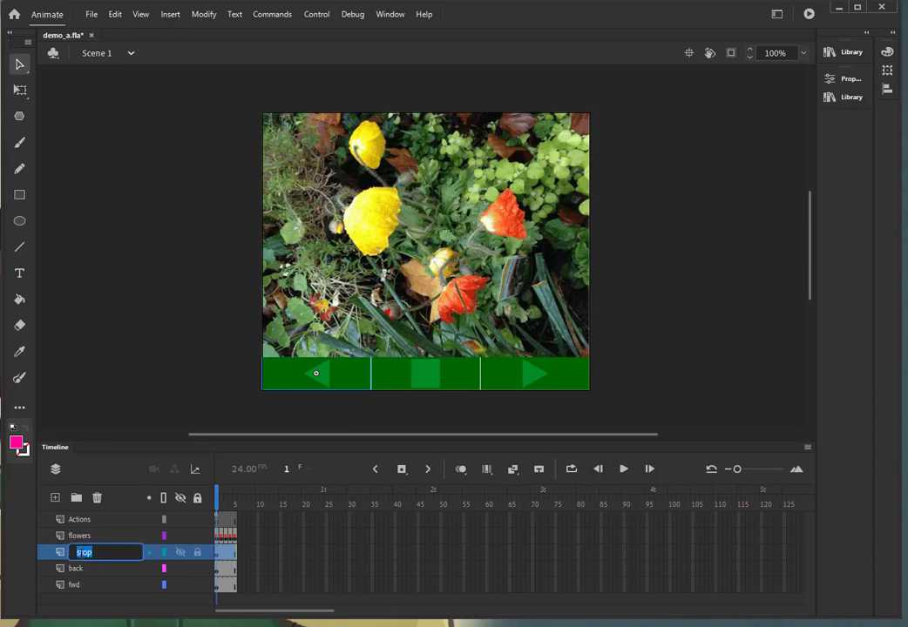
{"action": "type", "text": "back"}
{"action": "left_click", "coordinate": [87, 570]}
{"action": "double_click", "coordinate": [77, 571]}
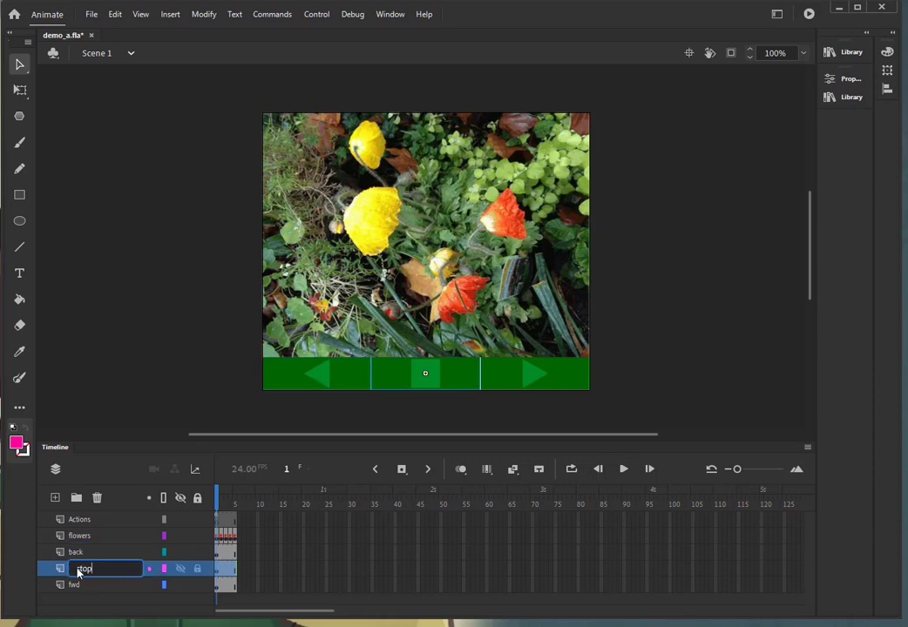
{"action": "type", "text": "stop"}
Examine the Actions and flowers layers and scrub through frames 2 to 5 to view the flower photos.
{"action": "left_click", "coordinate": [79, 537]}
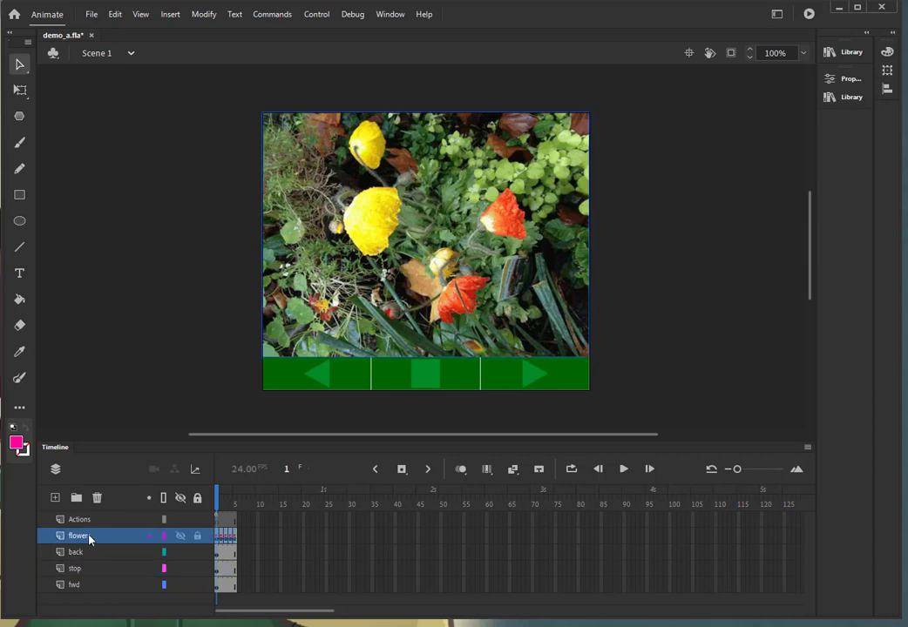
{"action": "left_click", "coordinate": [87, 521]}
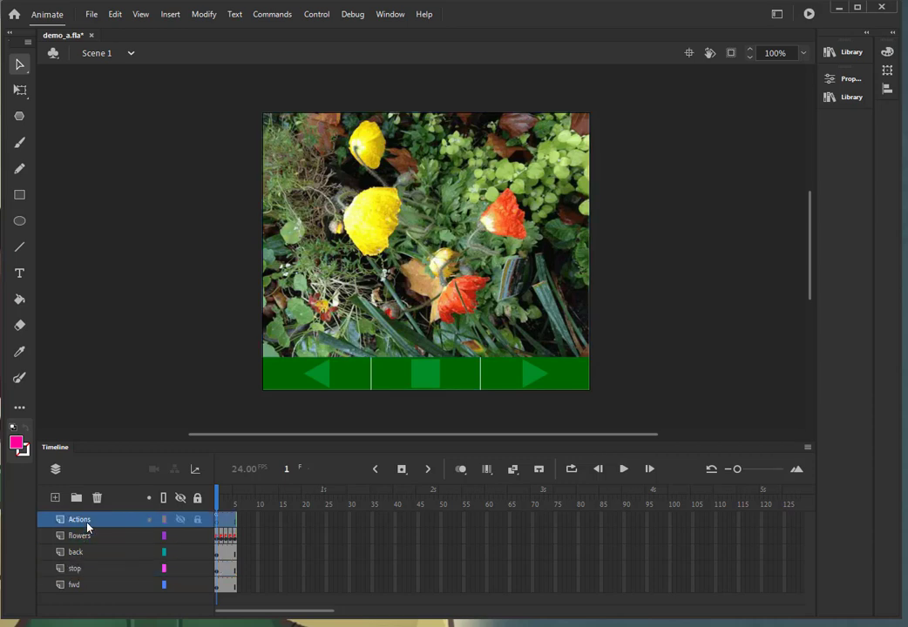
{"action": "left_click", "coordinate": [87, 536]}
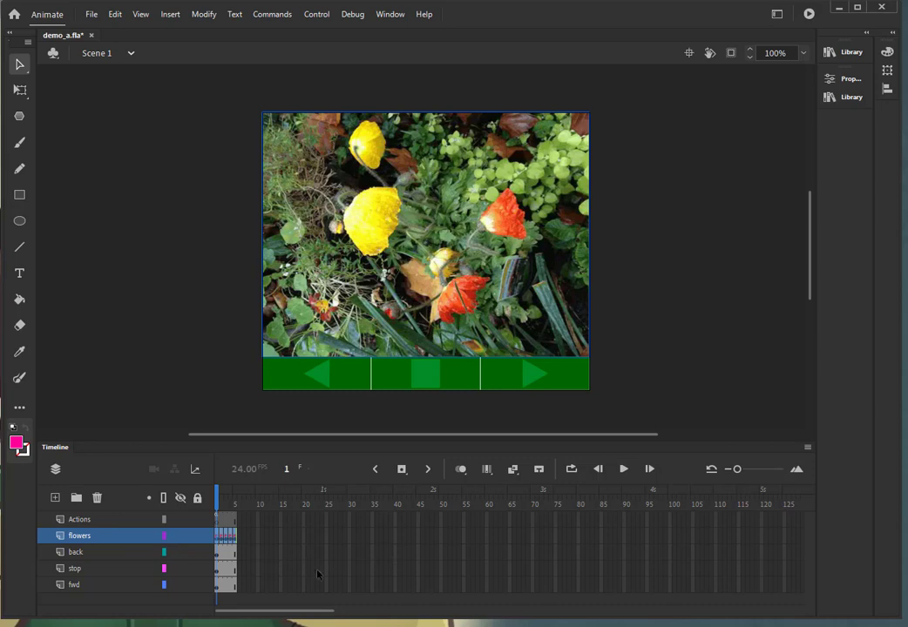
{"action": "left_click", "coordinate": [222, 504]}
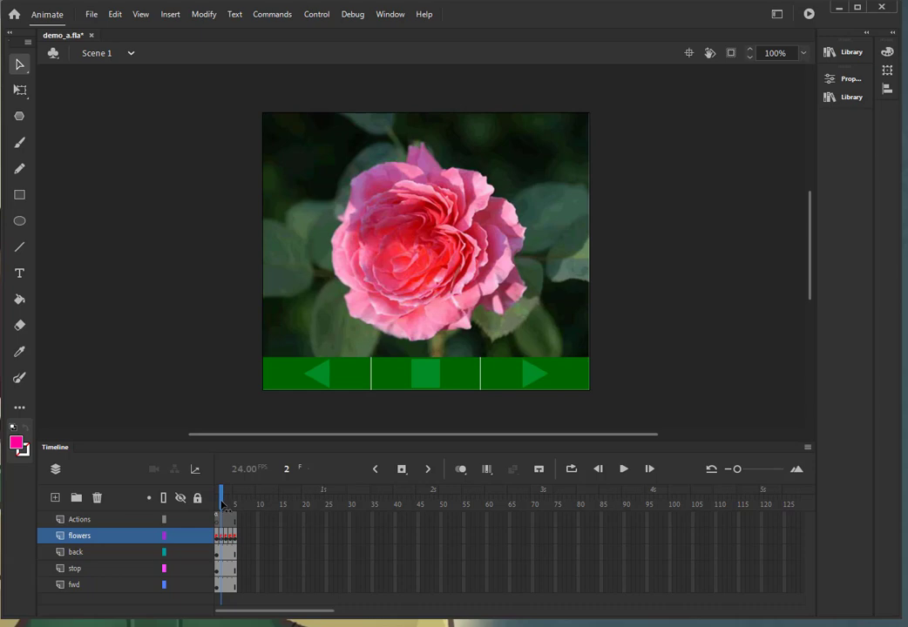
{"action": "left_click", "coordinate": [224, 503]}
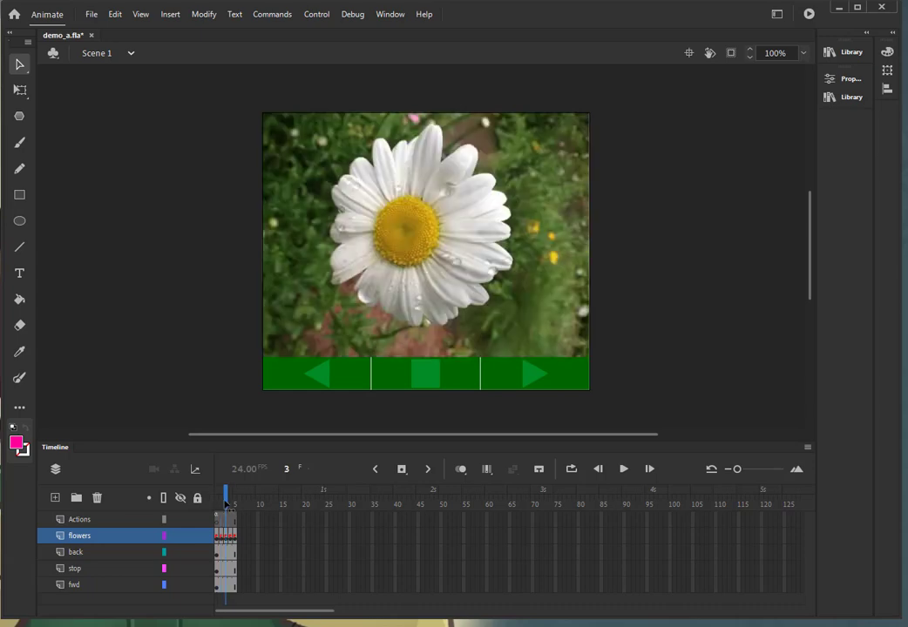
{"action": "left_click_drag", "start_coordinate": [227, 503], "coordinate": [234, 503]}
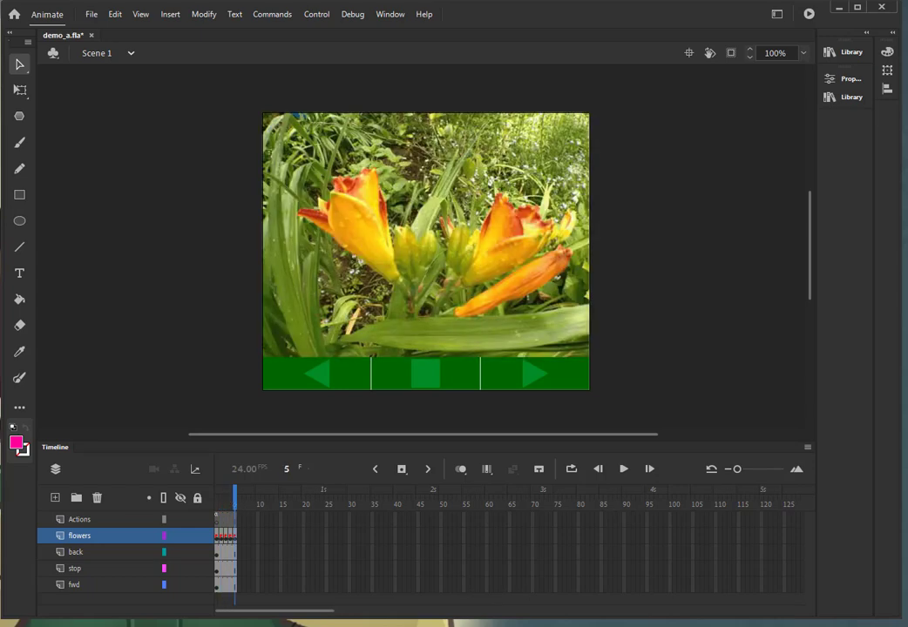
Enlarge the timeline frames so the frame labels are readable, and return the playhead to frame 1.
{"action": "left_click", "coordinate": [797, 470]}
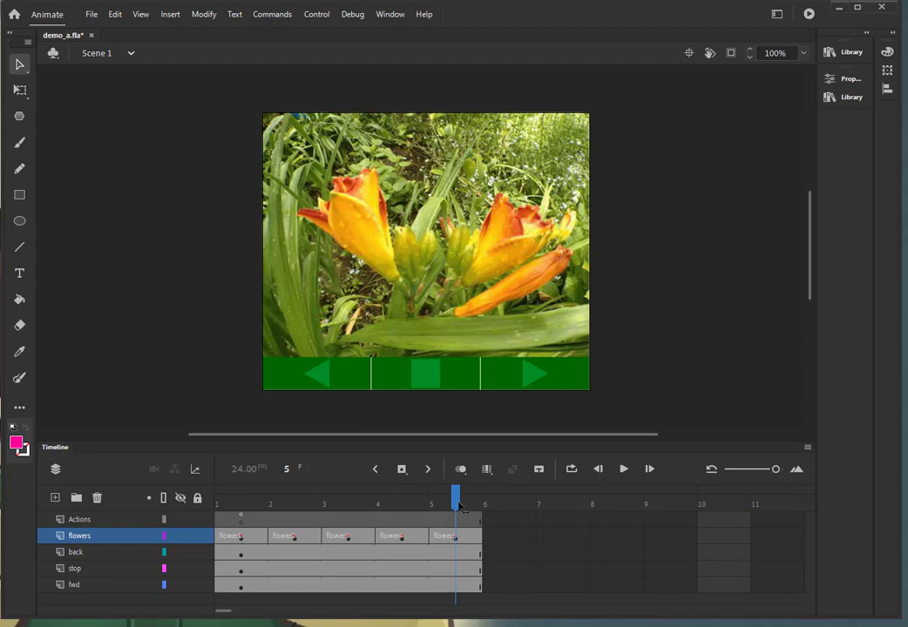
{"action": "left_click_drag", "start_coordinate": [455, 512], "coordinate": [249, 508]}
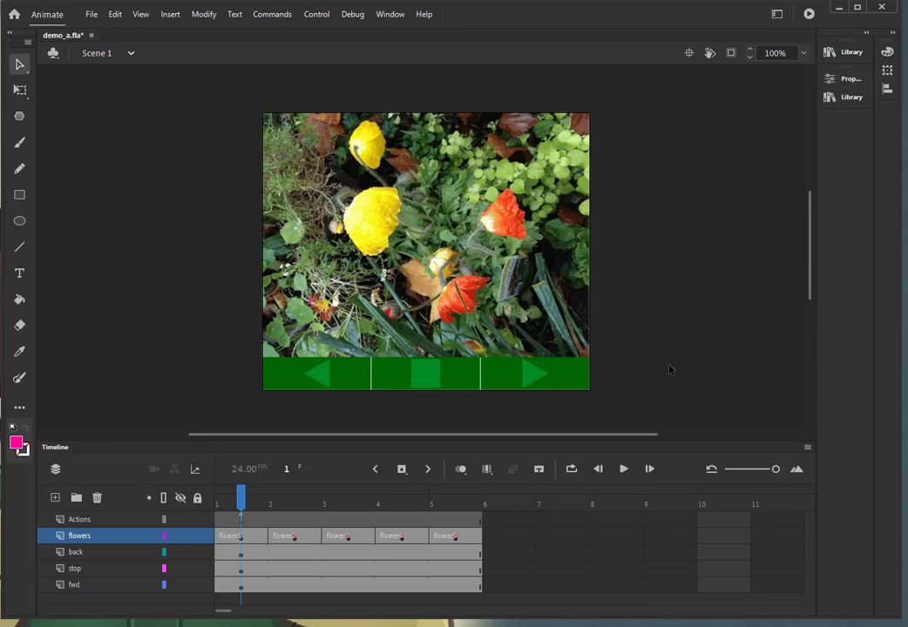
Examine the label name and the available label types of the flowers layer's frame 1 in its frame properties.
{"action": "left_click", "coordinate": [843, 83]}
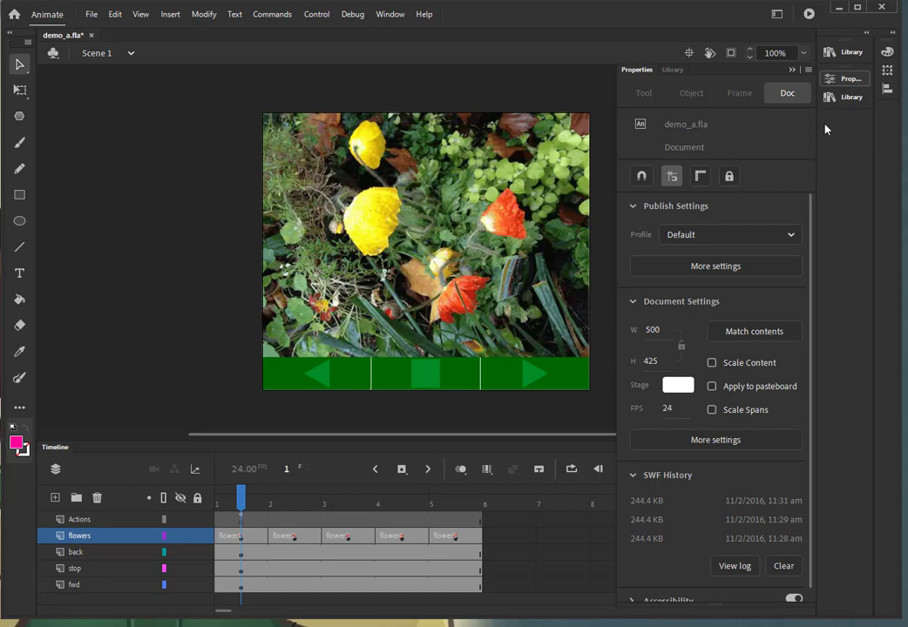
{"action": "key", "text": "ctrl+F3"}
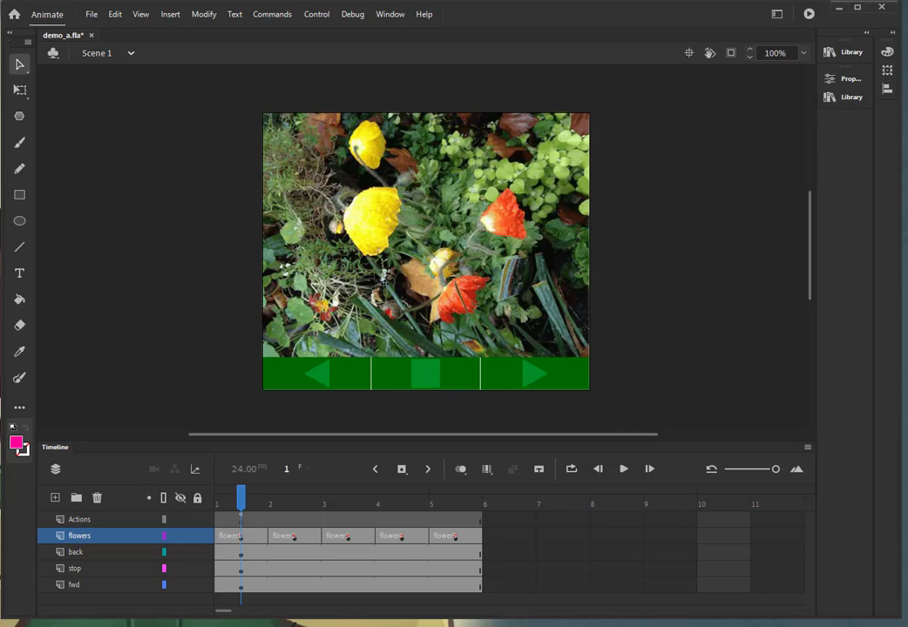
{"action": "left_click", "coordinate": [254, 537]}
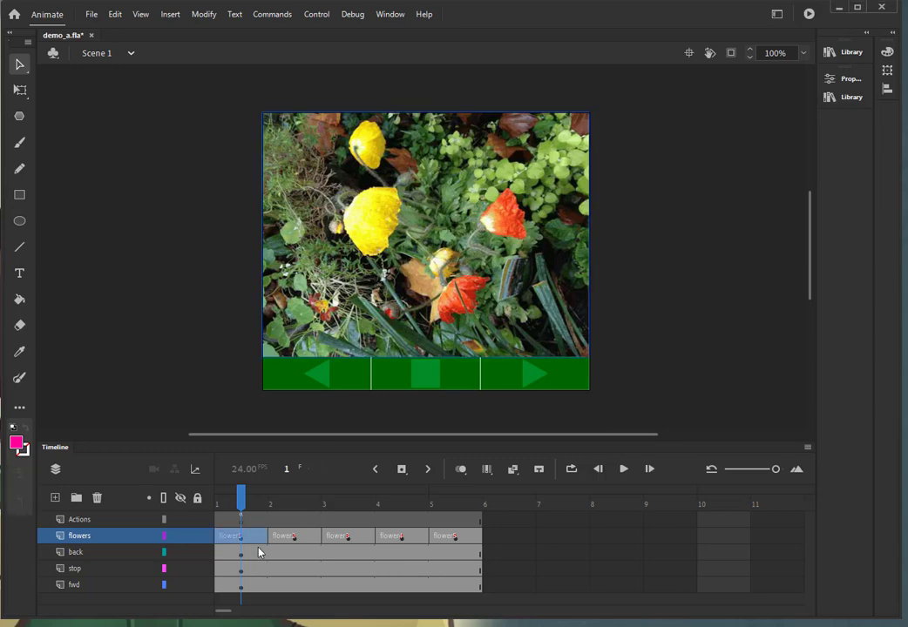
{"action": "left_click", "coordinate": [843, 79]}
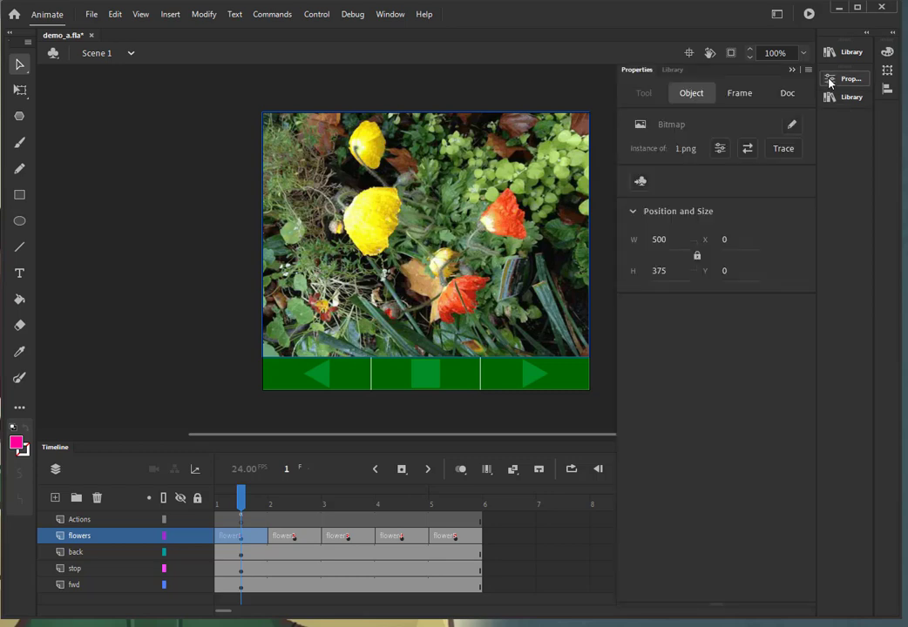
{"action": "left_click", "coordinate": [739, 93]}
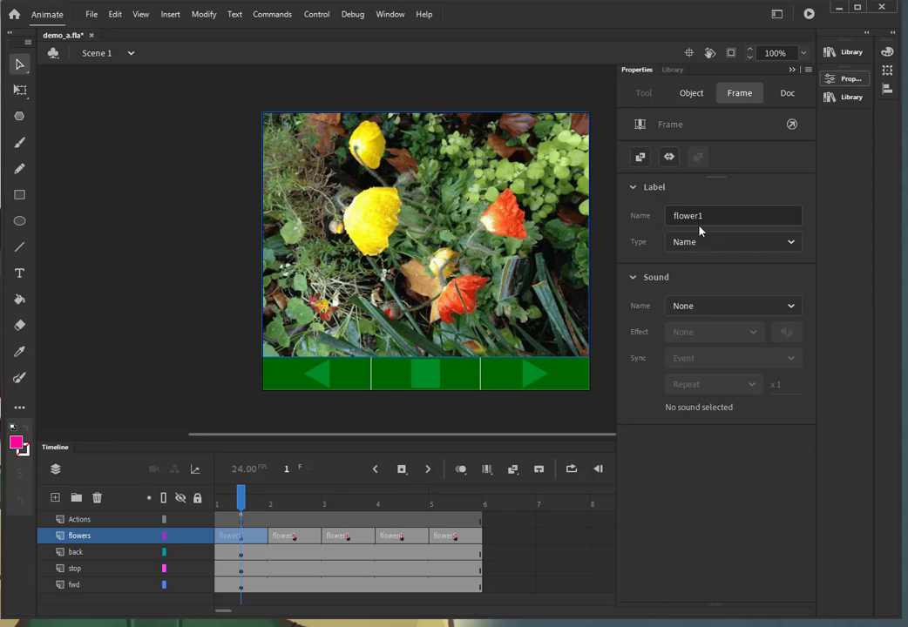
{"action": "left_click", "coordinate": [780, 248]}
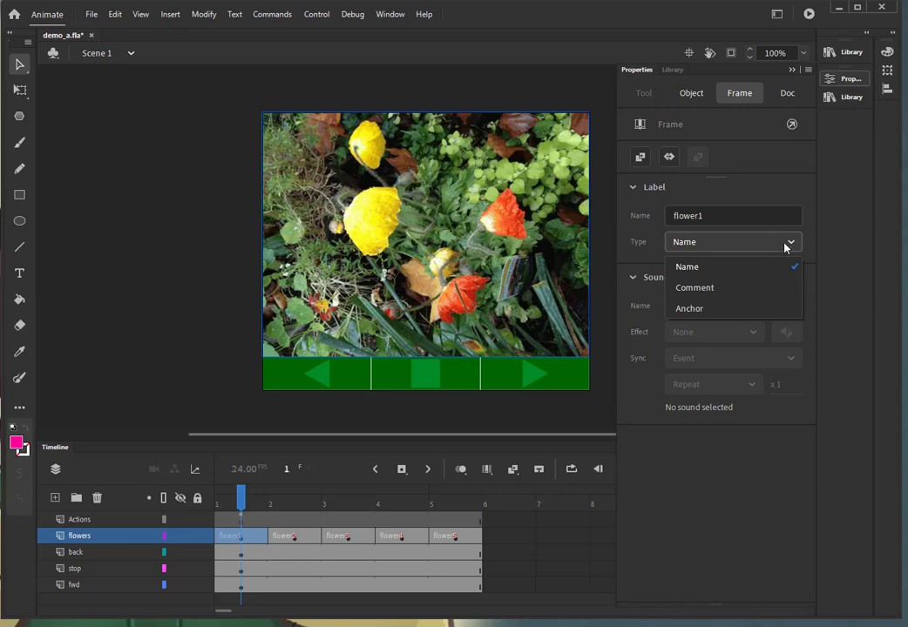
{"action": "left_click", "coordinate": [784, 246]}
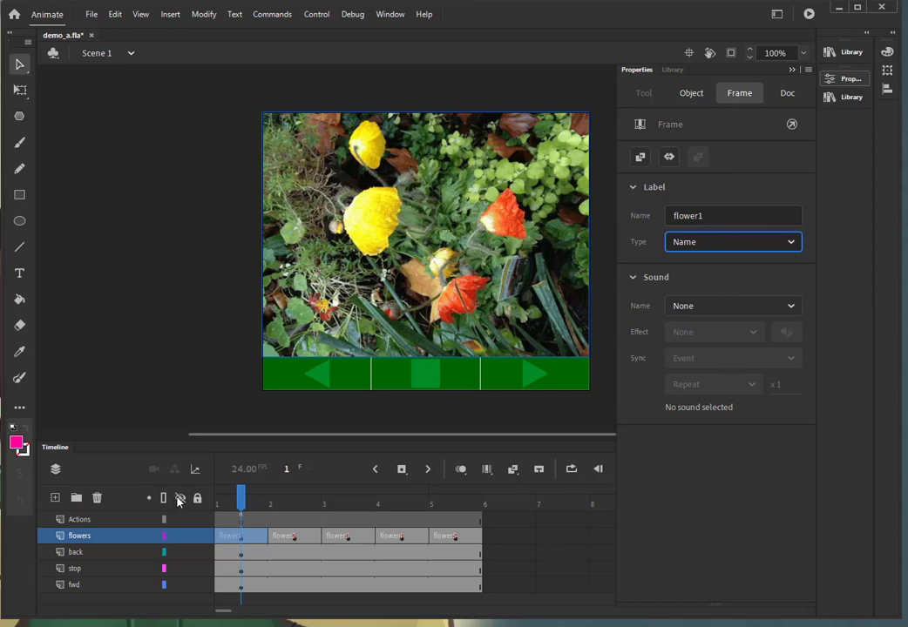
Check the label properties of the flowers layer's frame 2, and view the photo on frame 3.
{"action": "left_click", "coordinate": [272, 507]}
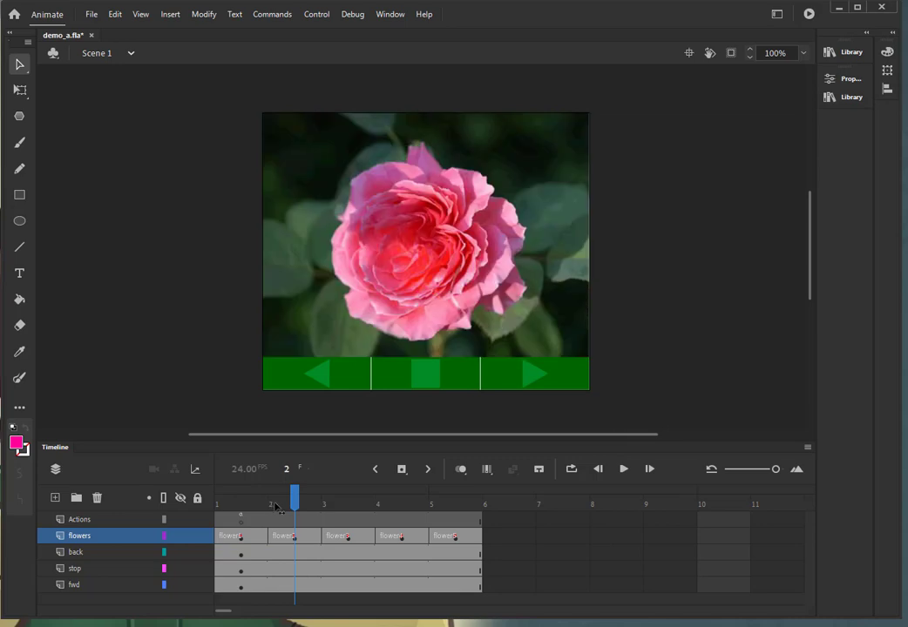
{"action": "left_click", "coordinate": [302, 331]}
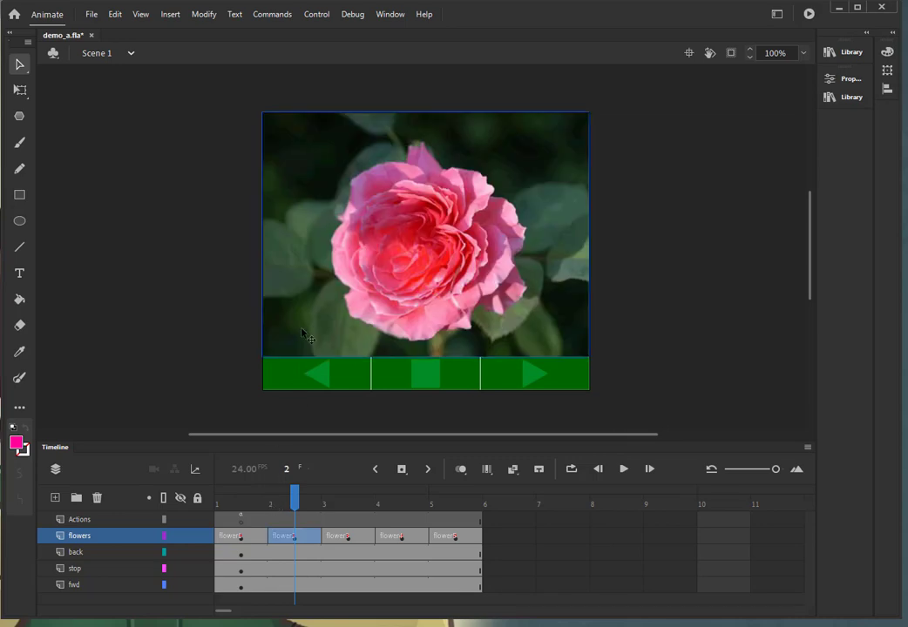
{"action": "left_click", "coordinate": [840, 80]}
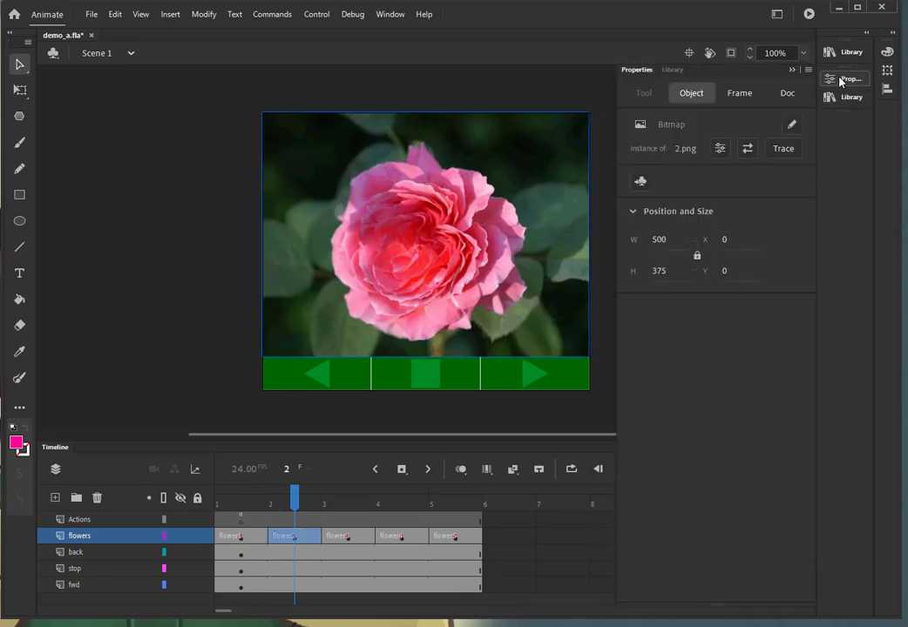
{"action": "left_click", "coordinate": [742, 93]}
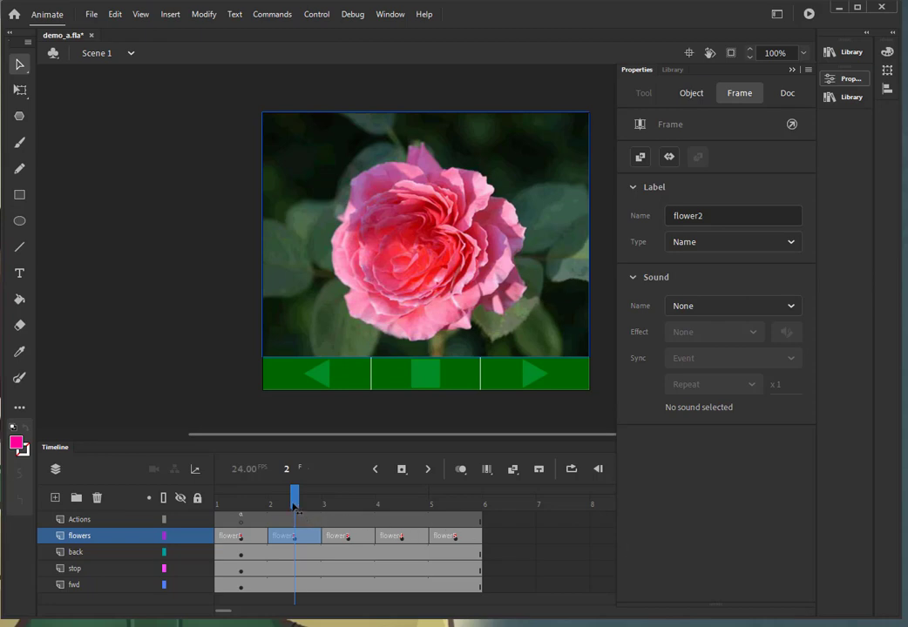
{"action": "left_click", "coordinate": [295, 506]}
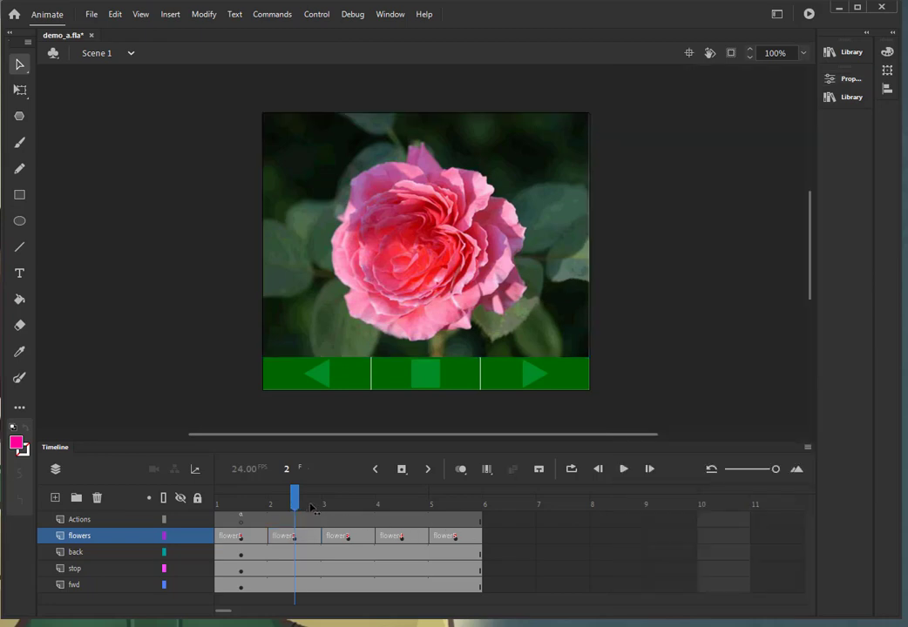
{"action": "left_click", "coordinate": [362, 505]}
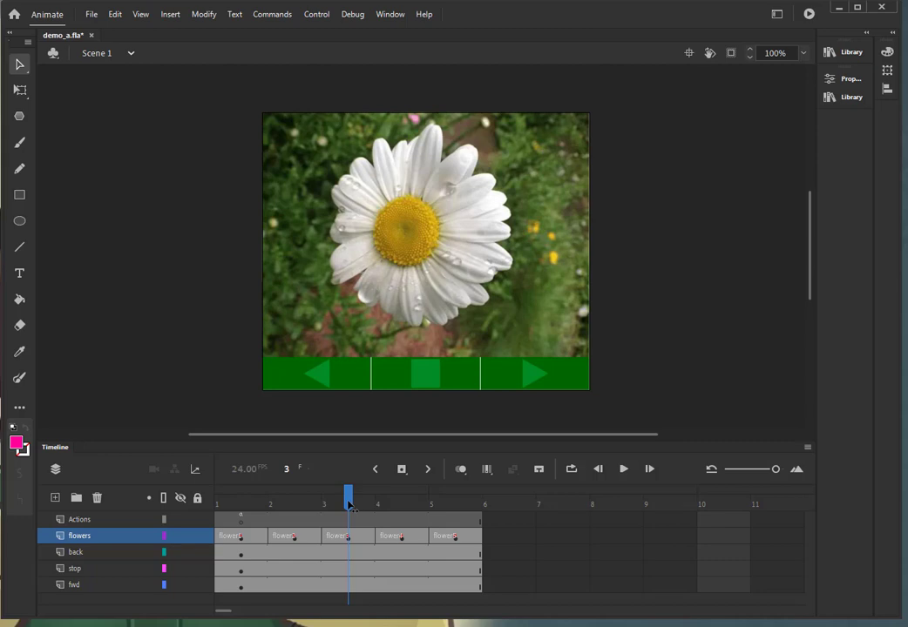
Select frame 1 of the Actions layer.
{"action": "left_click", "coordinate": [242, 525]}
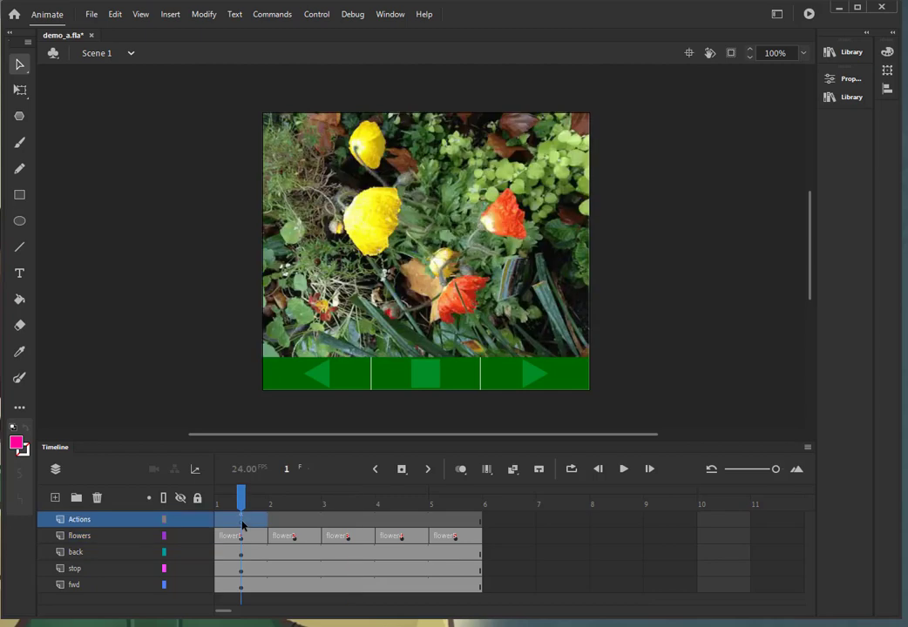